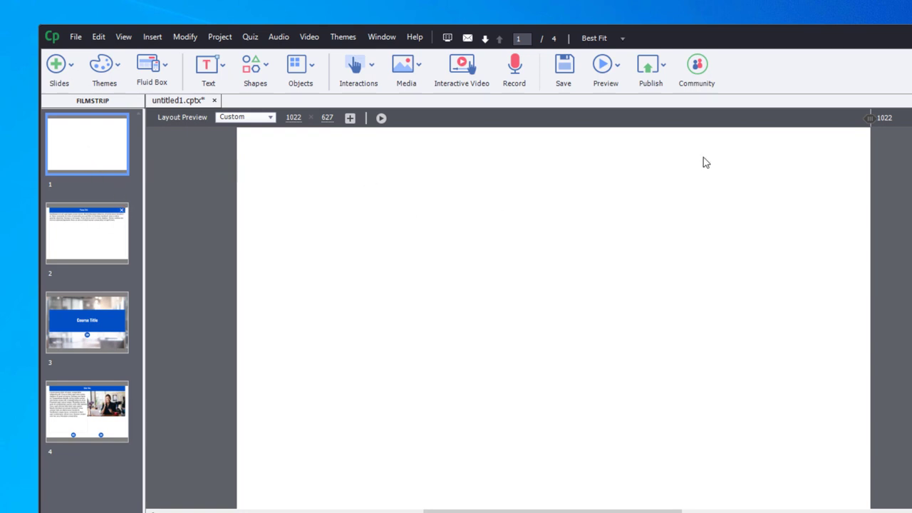
# - Preview the blank first slide at a narrower layout width, restore the width, and view the popup slide
pyautogui.moveTo(871, 117); pyautogui.dragTo(788, 117)
pyautogui.hotkey('ctrl', 'z')
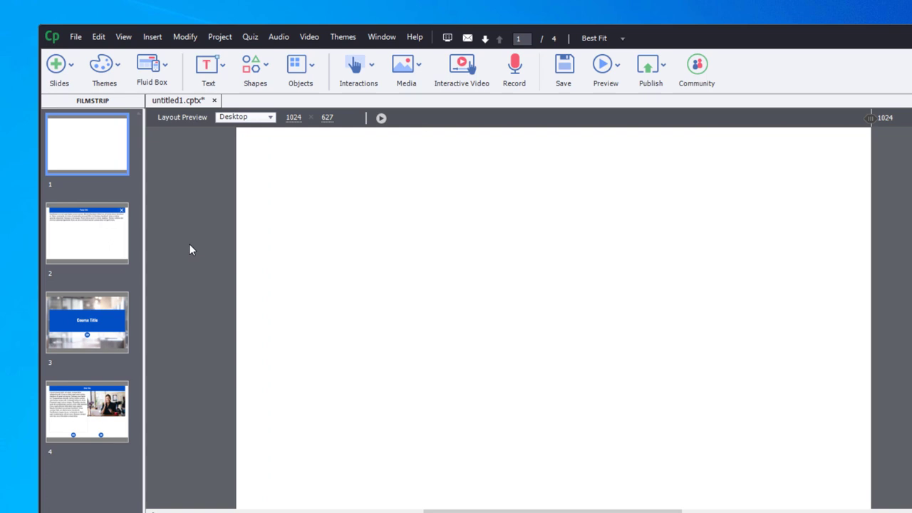
pyautogui.click(70, 251)
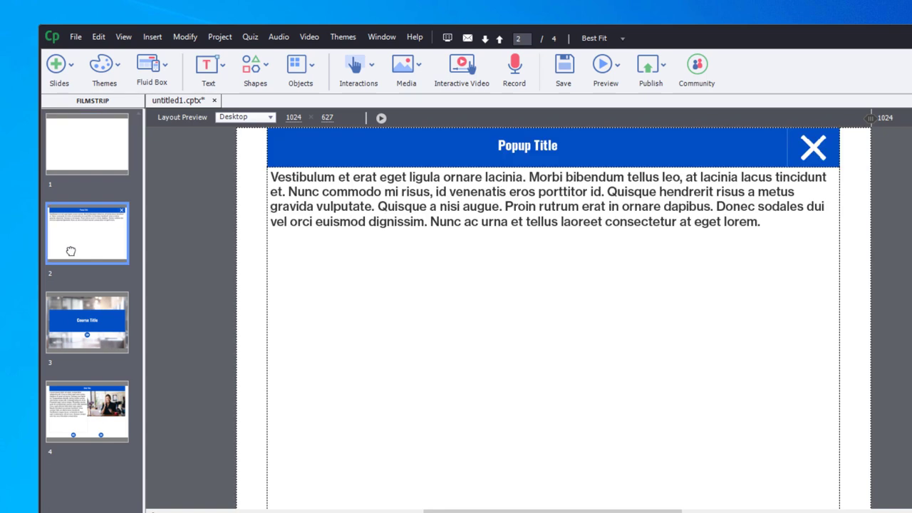
# - Shorten the blank slide 1 on the timeline to a duration of 0.3 seconds
pyautogui.click(108, 142)
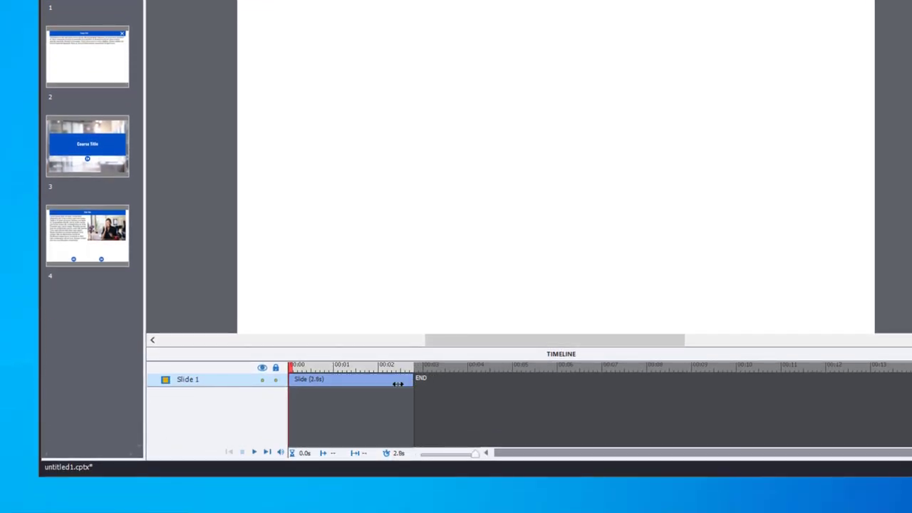
pyautogui.moveTo(397, 385); pyautogui.dragTo(302, 388)
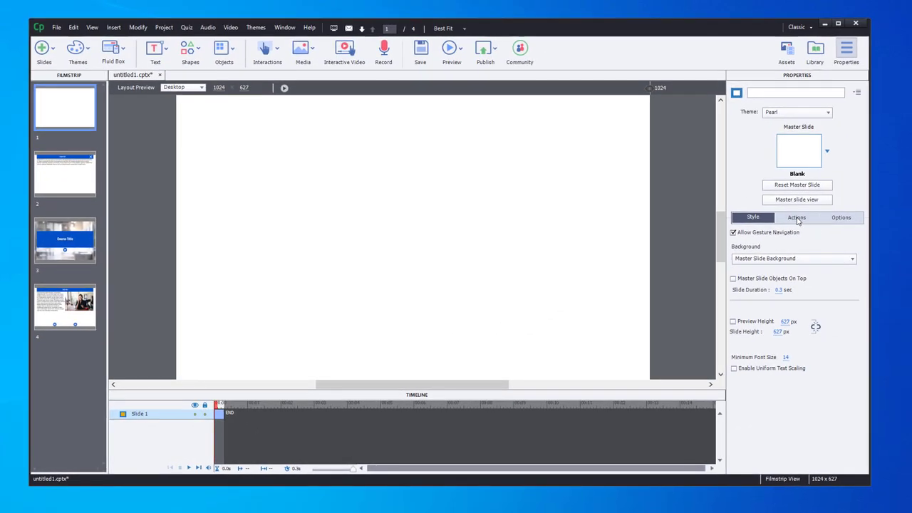
# - Set the On Exit action of slide 1 to Jump to slide, with slide 3 as the destination
pyautogui.click(796, 218)
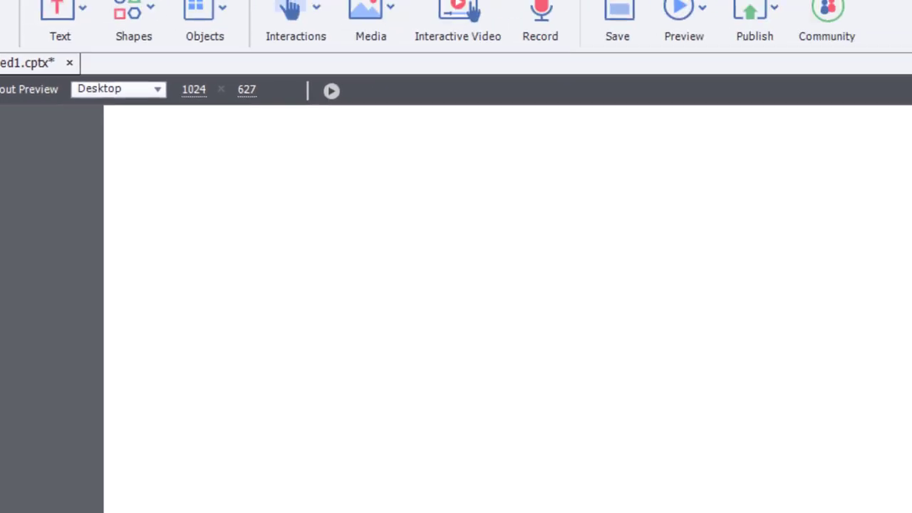
pyautogui.click(686, 476)
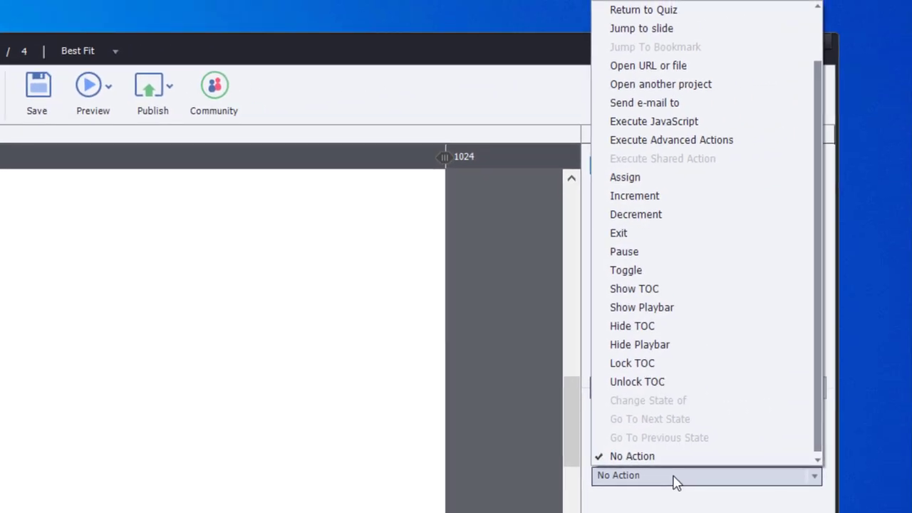
pyautogui.click(690, 27)
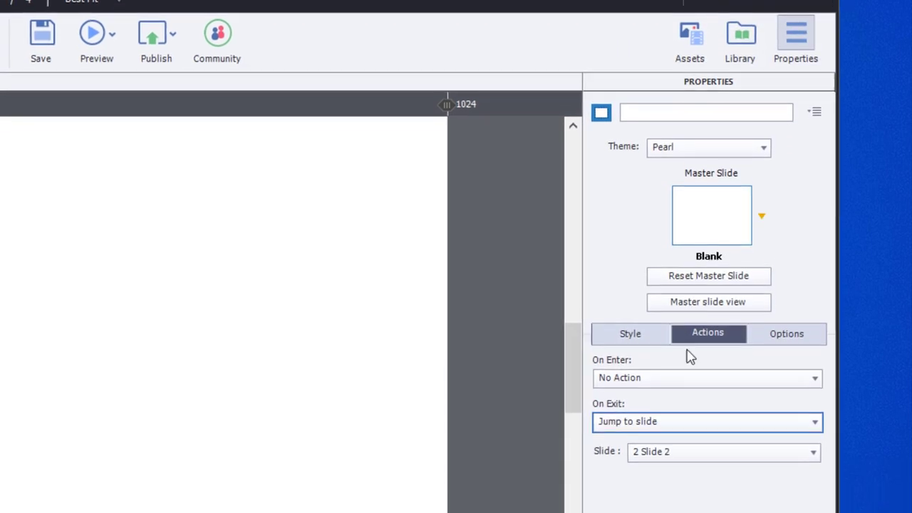
pyautogui.click(677, 456)
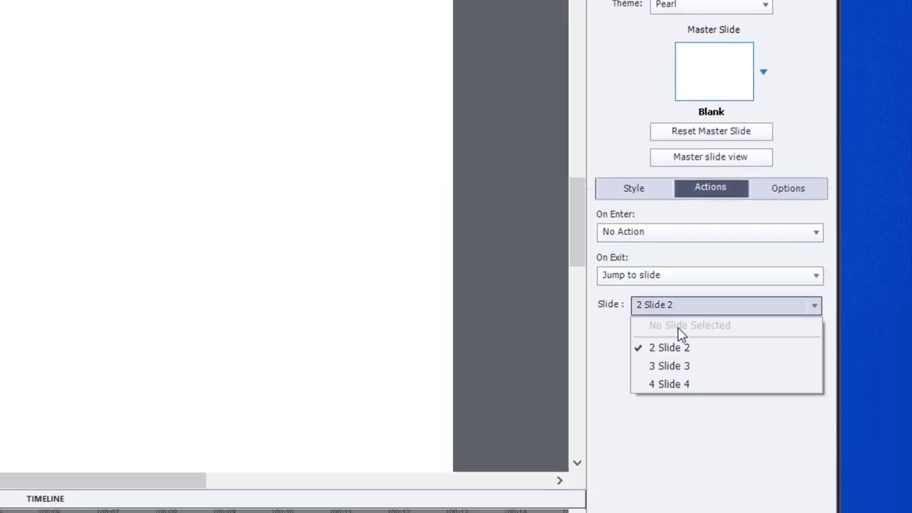
pyautogui.click(681, 366)
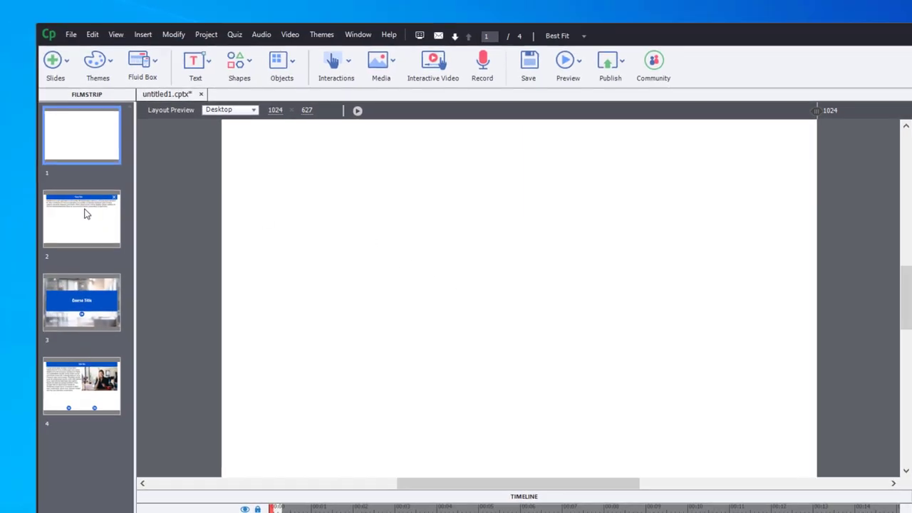
# - Set the On Success action of the X close button on popup slide 2 to Go to the slide last visited
pyautogui.click(84, 214)
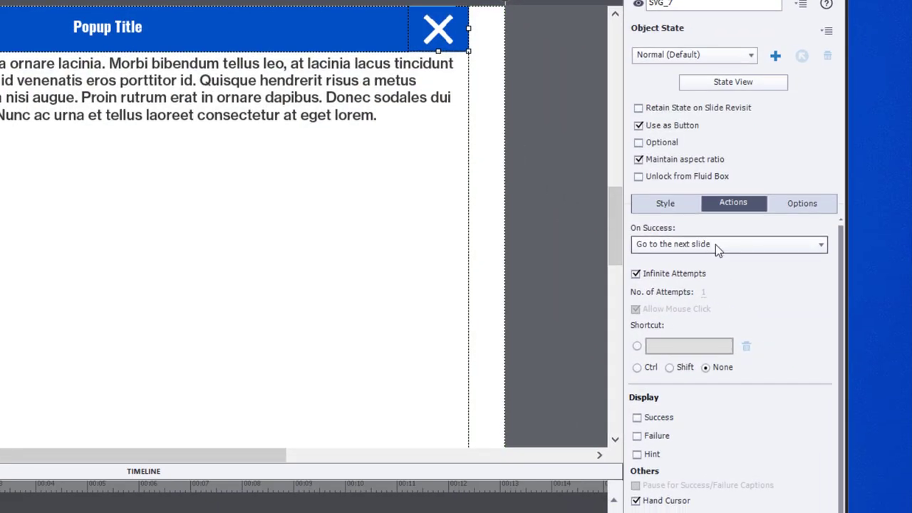
pyautogui.click(716, 245)
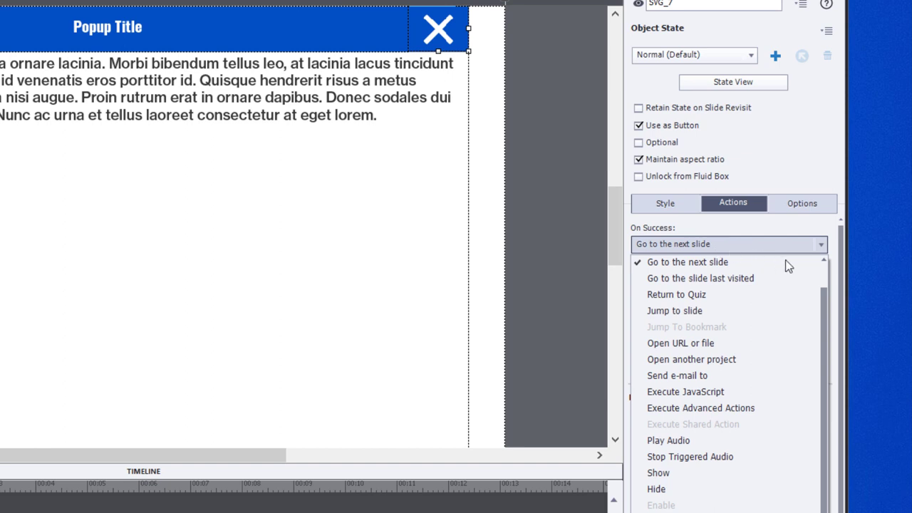
pyautogui.scroll(1, 823, 275)
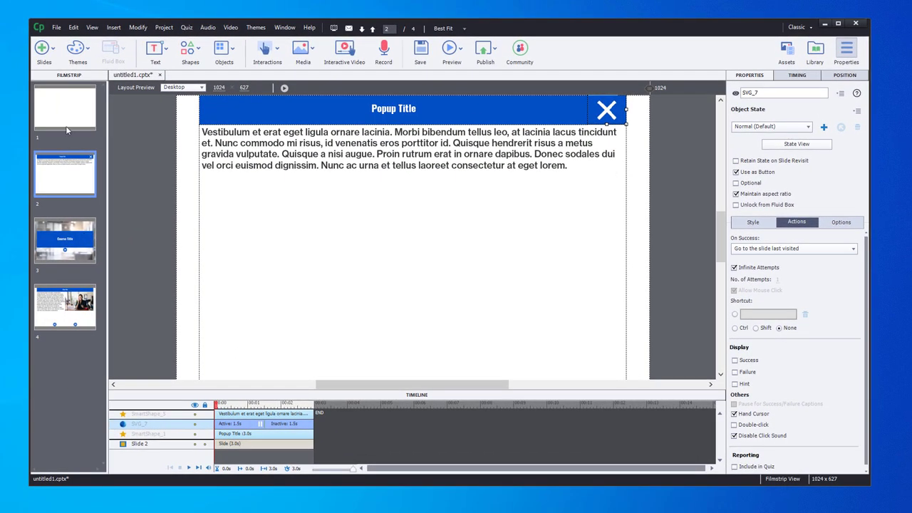
# - Check the exit action of slide 1 and the action assigned to the forward button on the Course Title slide
pyautogui.click(65, 115)
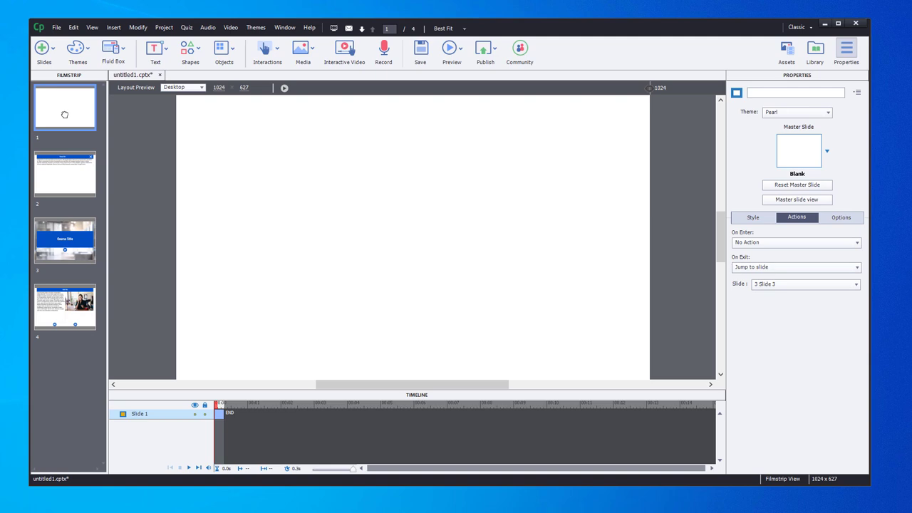
pyautogui.click(62, 262)
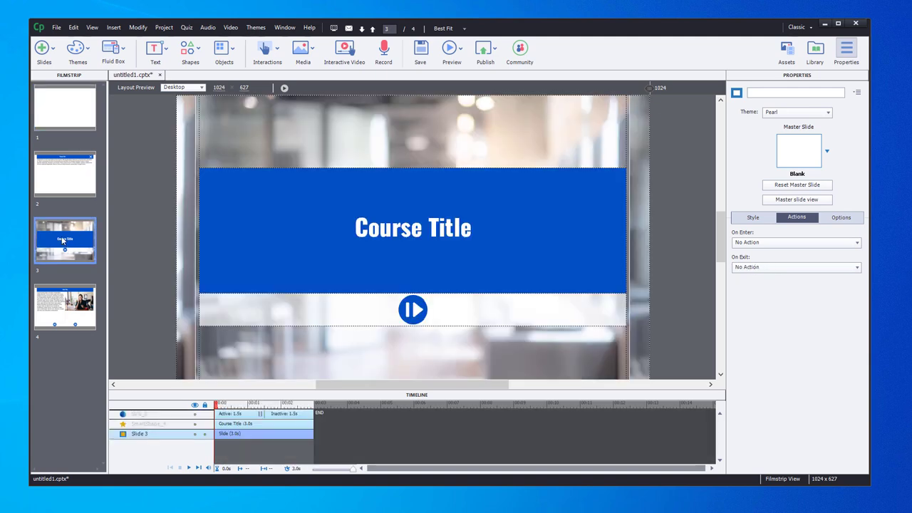
pyautogui.click(412, 310)
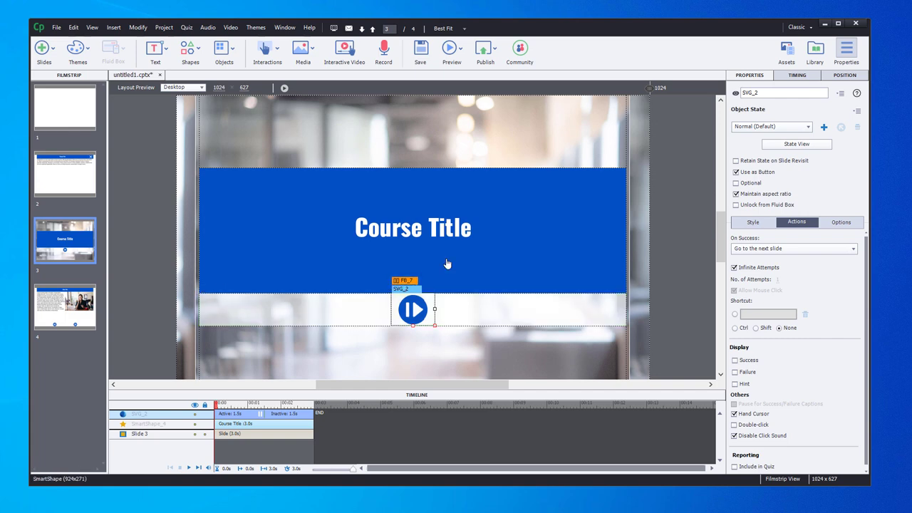
# - Hyperlink the words "Cras eu dolor" in the body text of slide 4 to slide 2
pyautogui.click(80, 308)
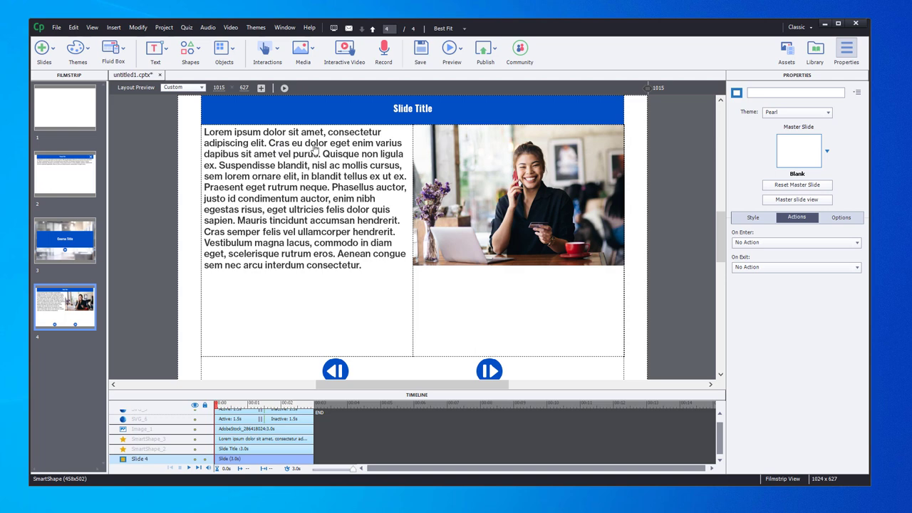
pyautogui.doubleClick(309, 146)
pyautogui.moveTo(269, 142); pyautogui.dragTo(329, 142)
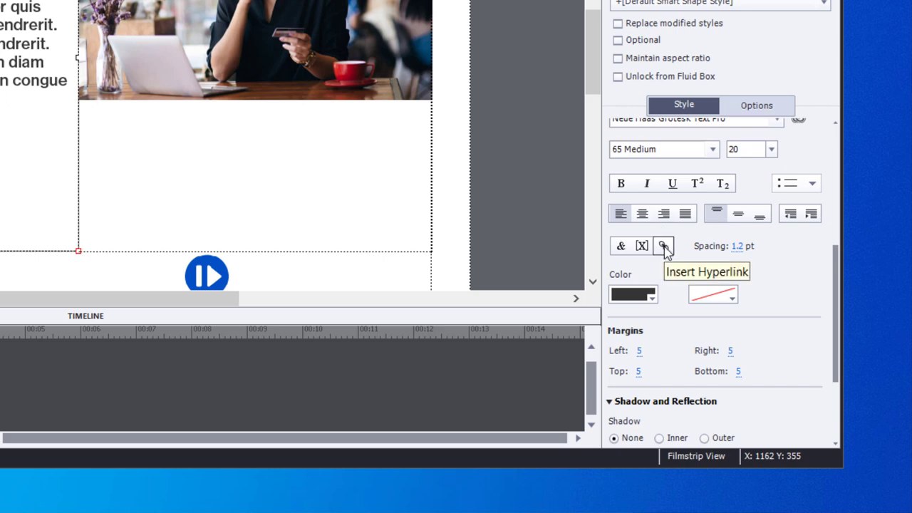
pyautogui.click(663, 247)
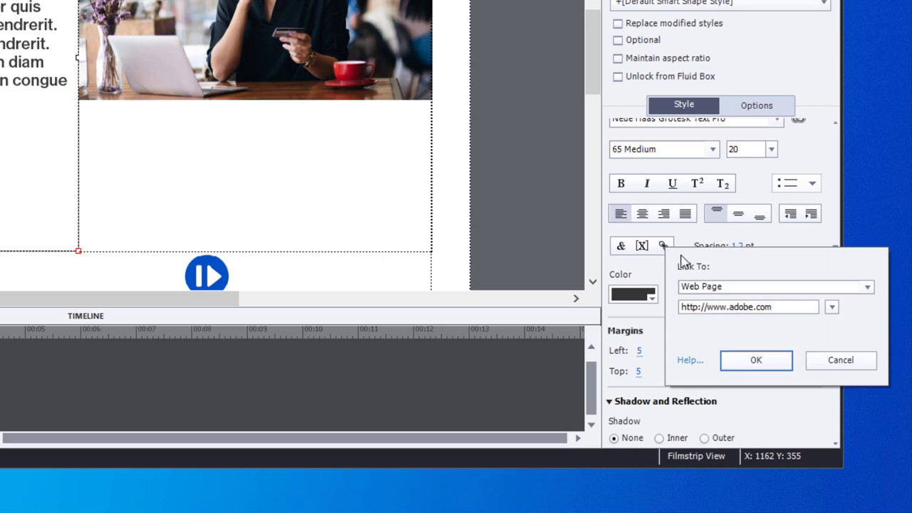
pyautogui.click(870, 288)
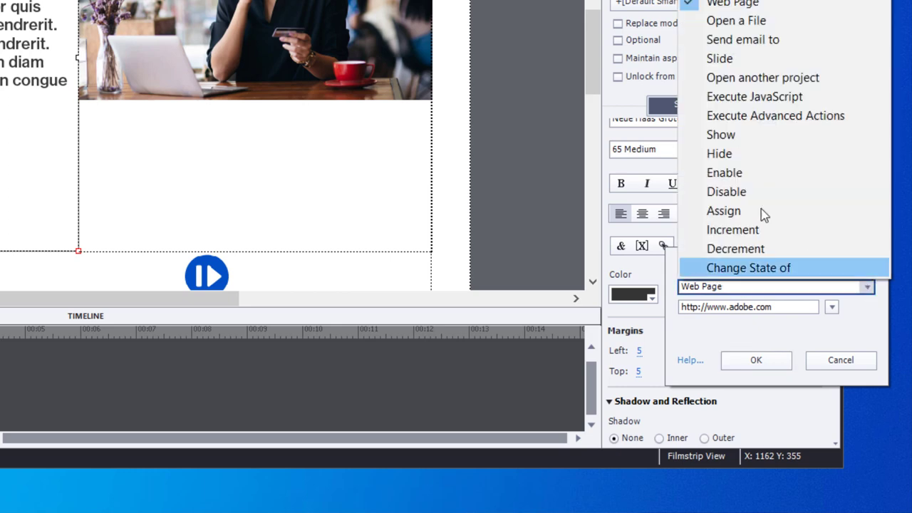
pyautogui.click(720, 59)
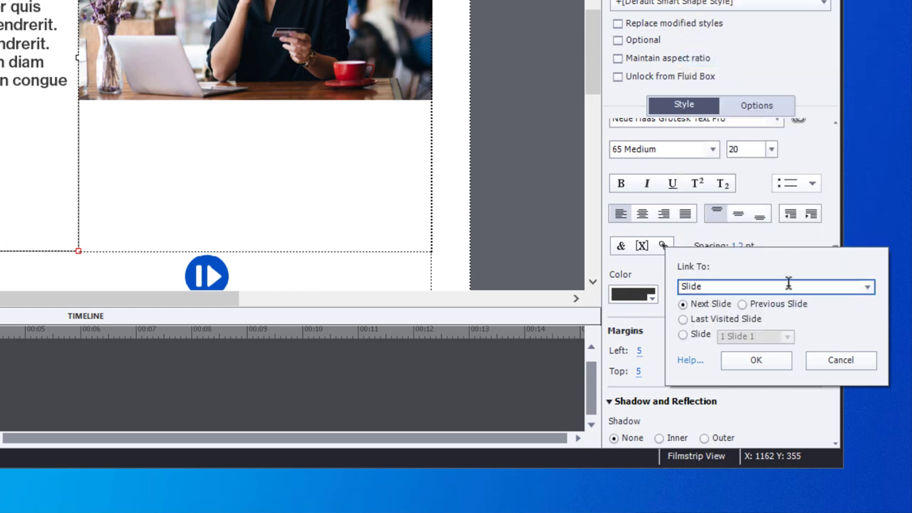
pyautogui.click(683, 336)
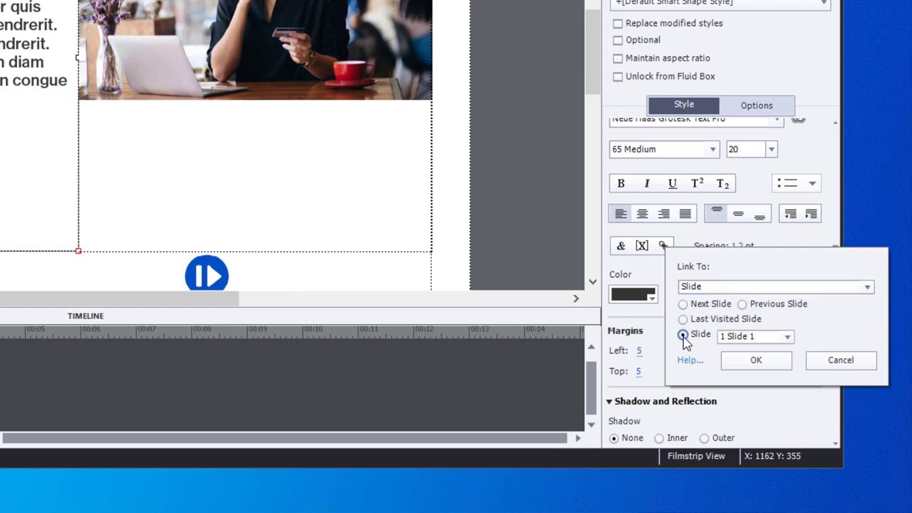
pyautogui.click(789, 341)
pyautogui.click(766, 377)
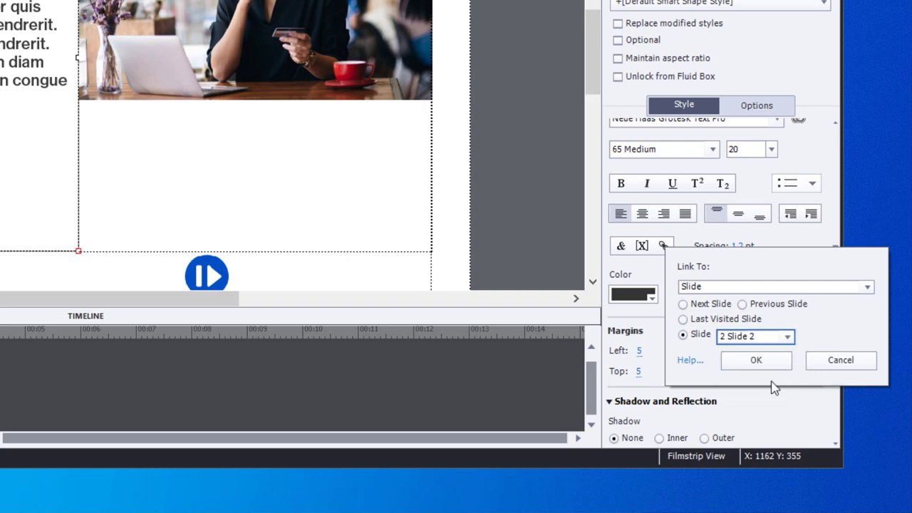
pyautogui.click(756, 362)
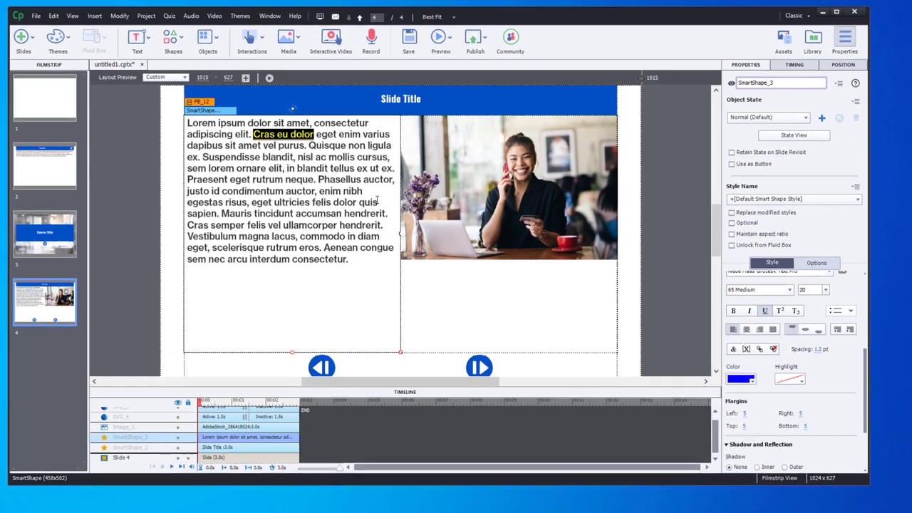
pyautogui.click(362, 191)
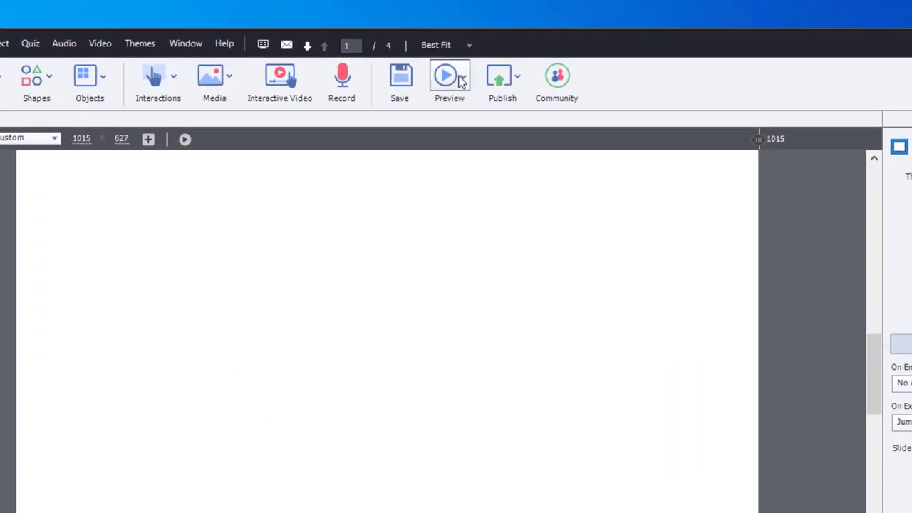
# - Preview the whole project, advance past the course title, and test the "Cras eu dolor" popup link and its close button
pyautogui.click(461, 48)
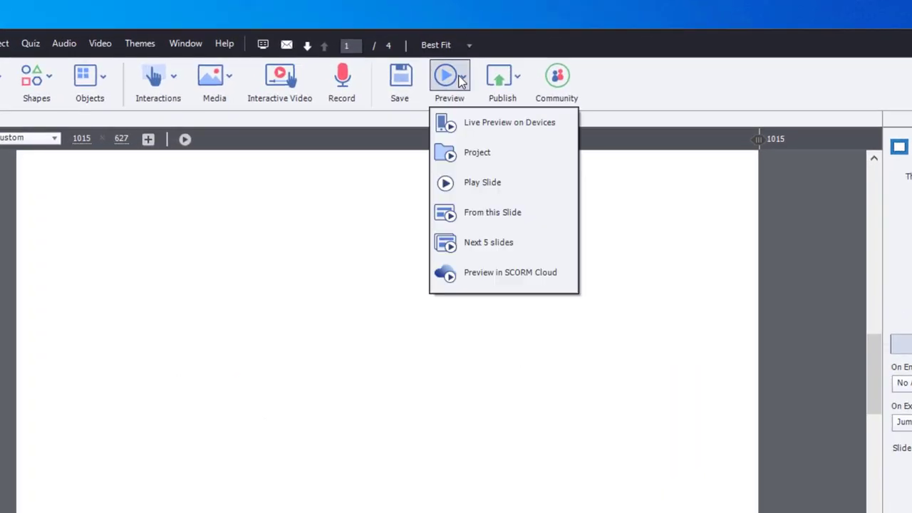
pyautogui.click(469, 158)
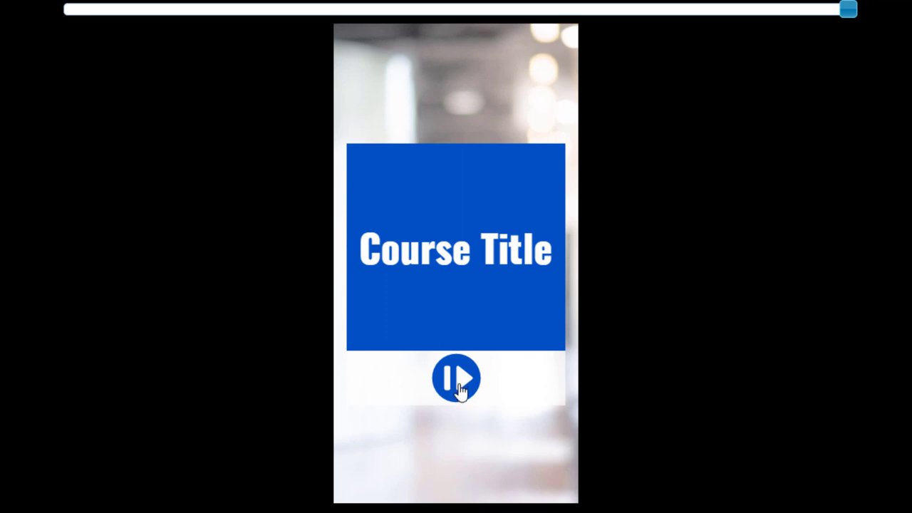
pyautogui.click(457, 379)
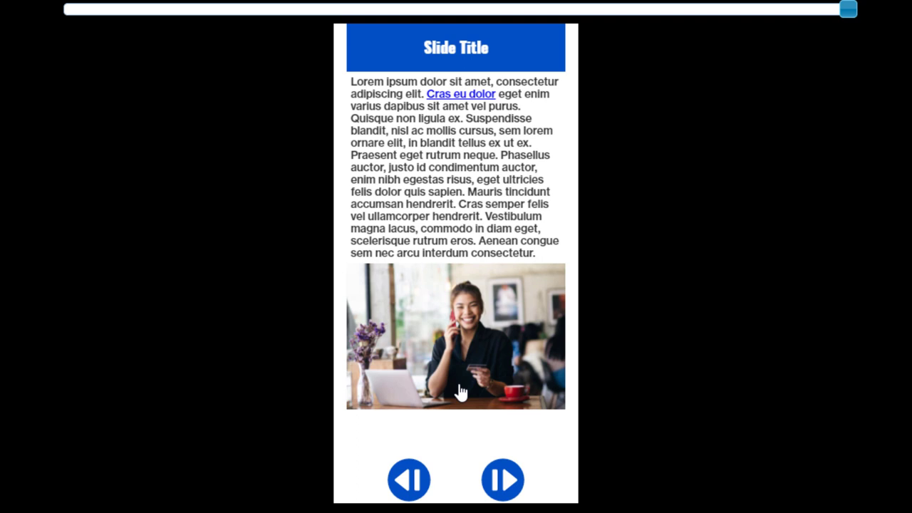
pyautogui.click(461, 95)
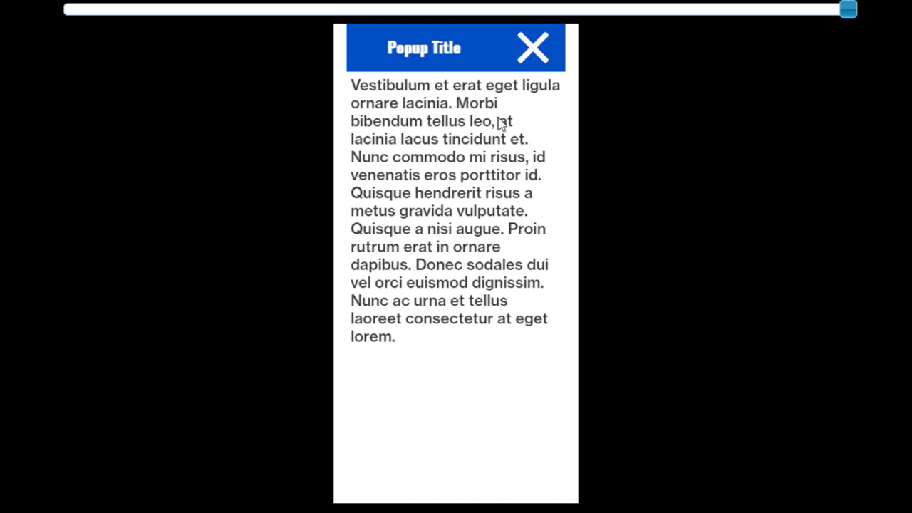
pyautogui.click(533, 50)
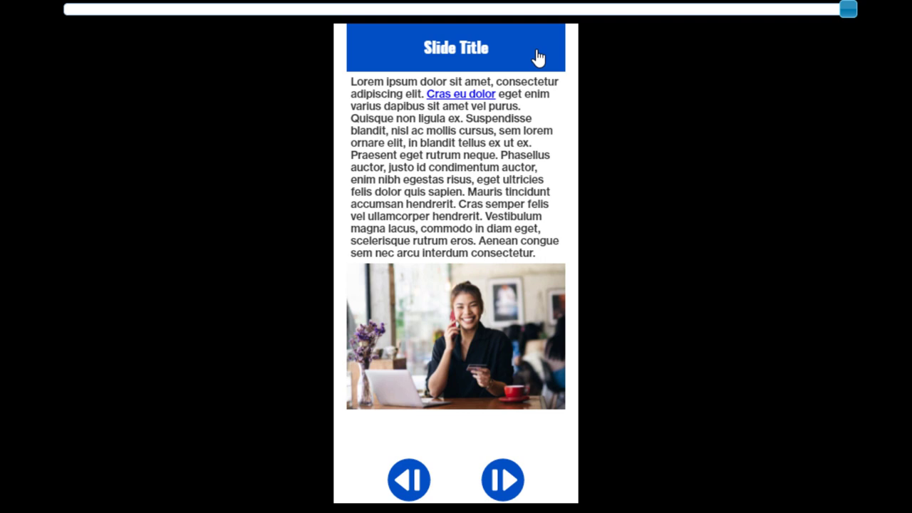